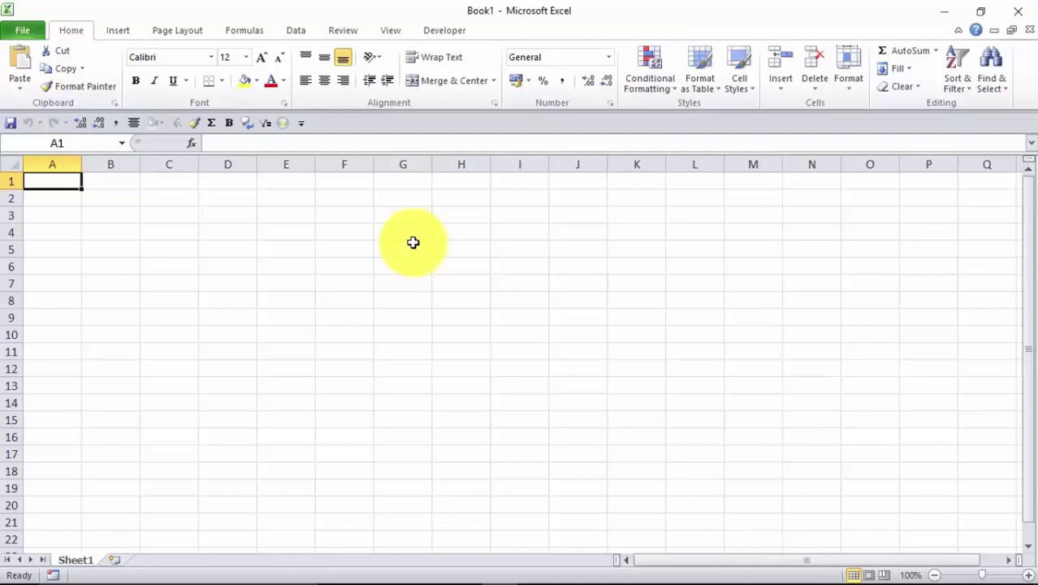
# Check Excel's version and product information in the File view, then return to the worksheet.
pyautogui.click(412, 242)
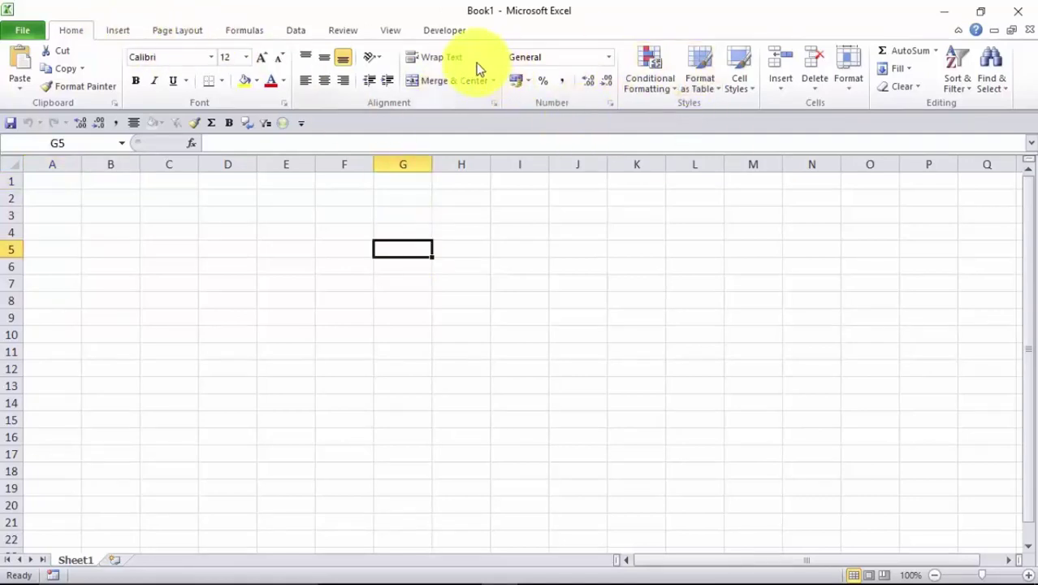
pyautogui.click(26, 30)
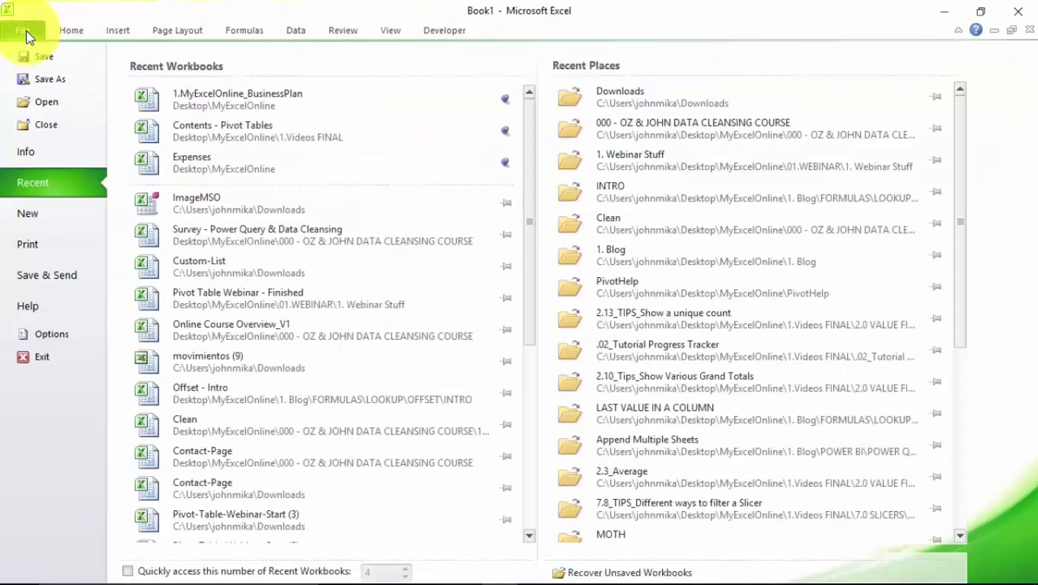
pyautogui.click(41, 308)
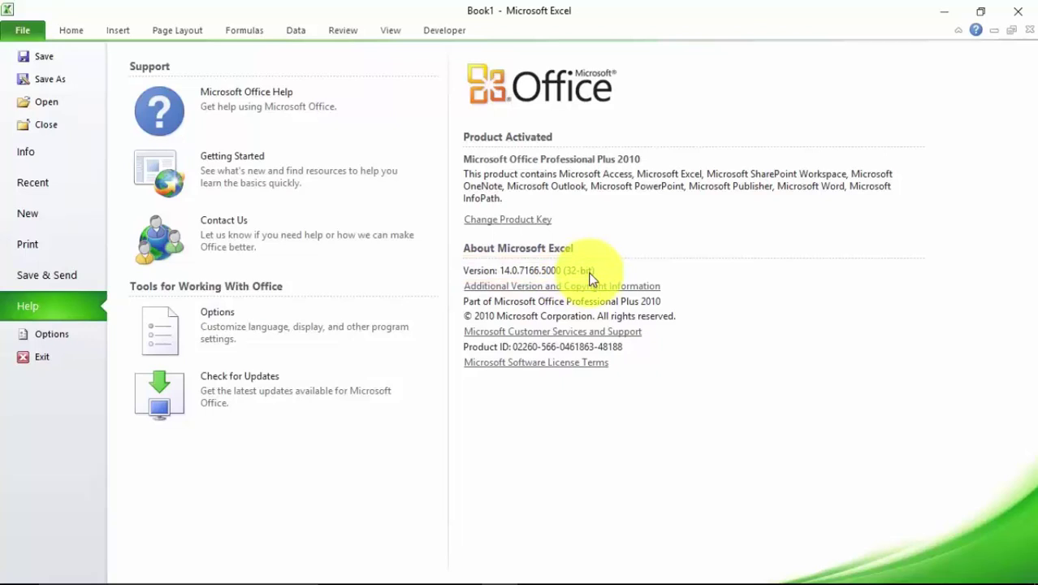
pyautogui.press('Escape')
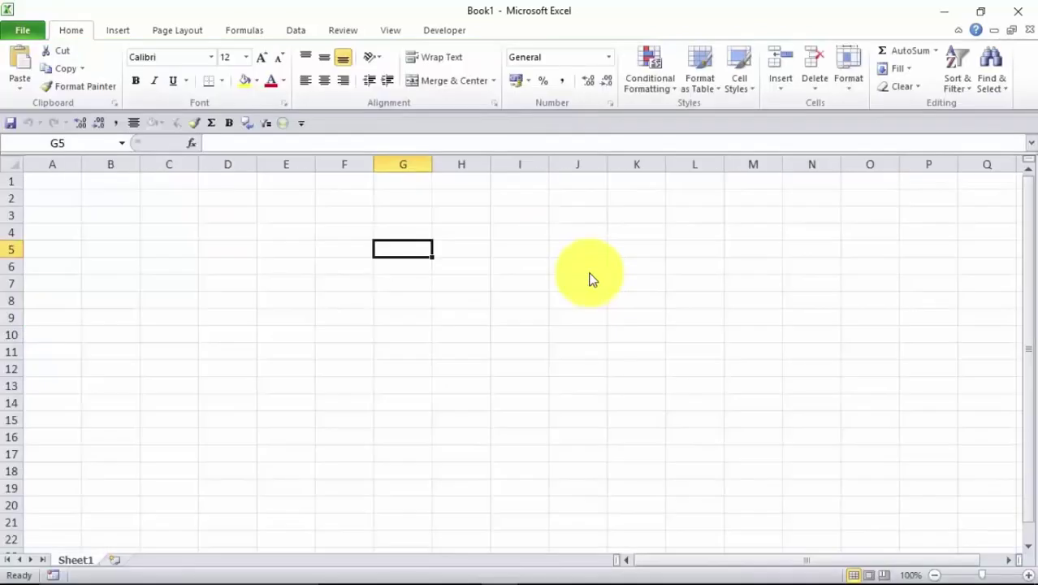
# Close Excel, search Microsoft.com for 'install power query excel 2010', and open the Power Query download page.
pyautogui.click(1018, 10)
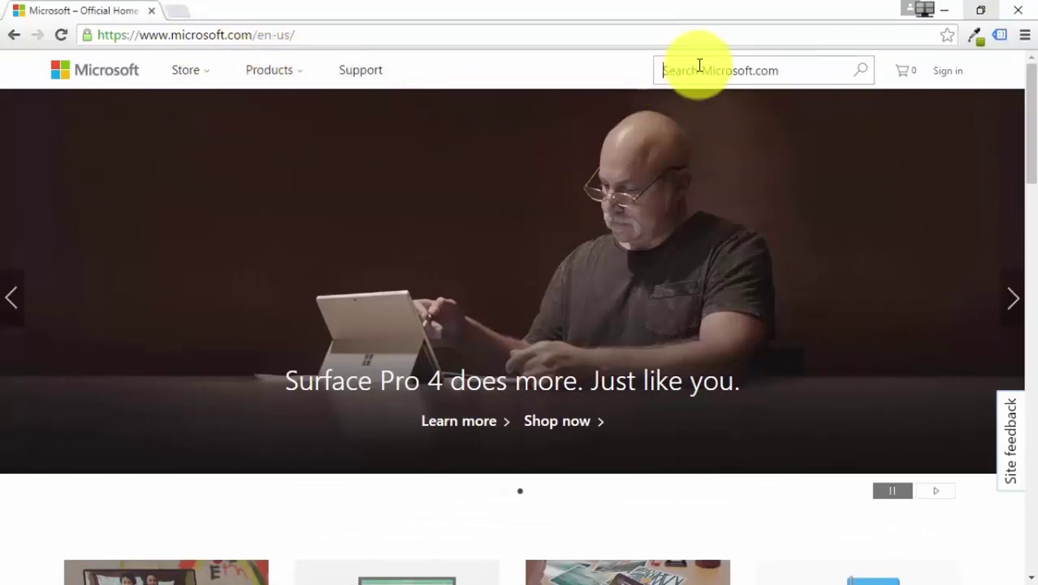
pyautogui.click(740, 70)
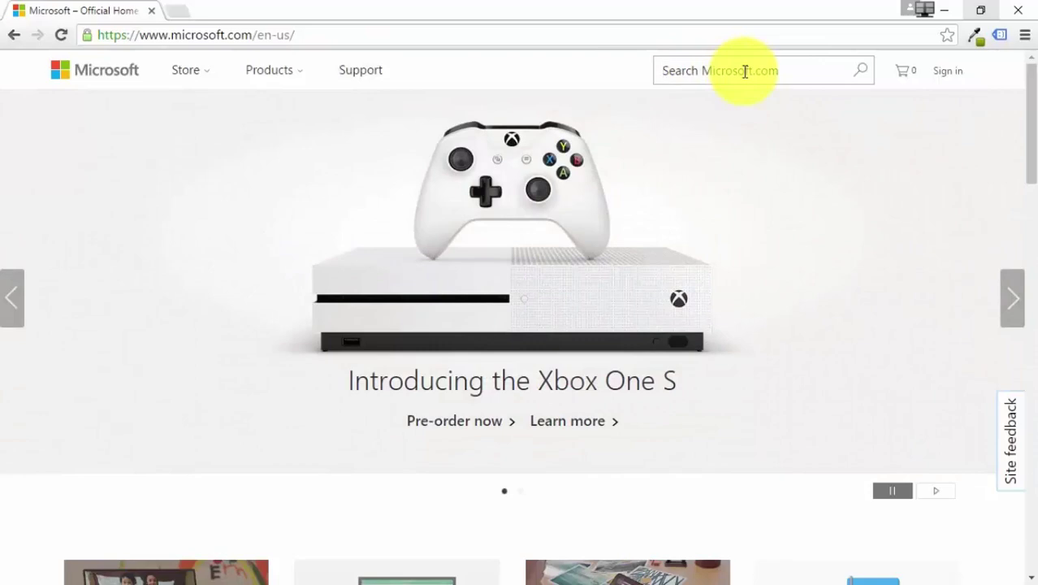
pyautogui.write('install power query')
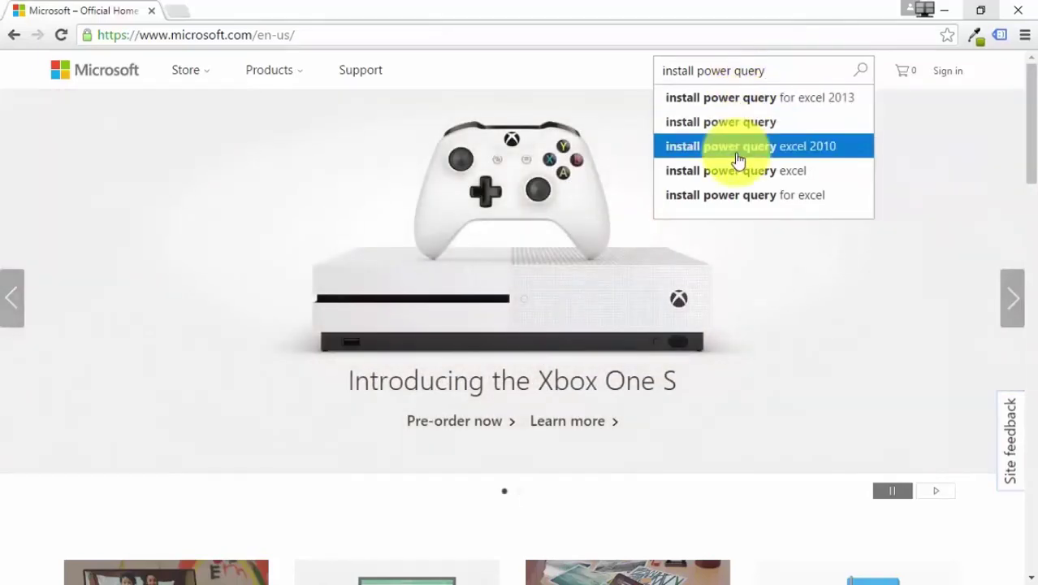
pyautogui.click(818, 154)
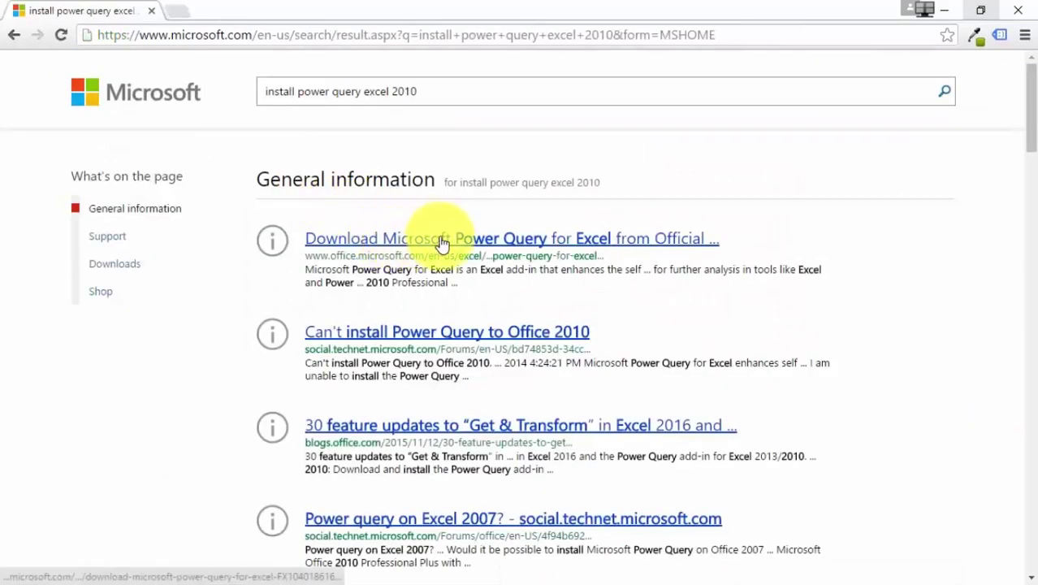
pyautogui.click(473, 241)
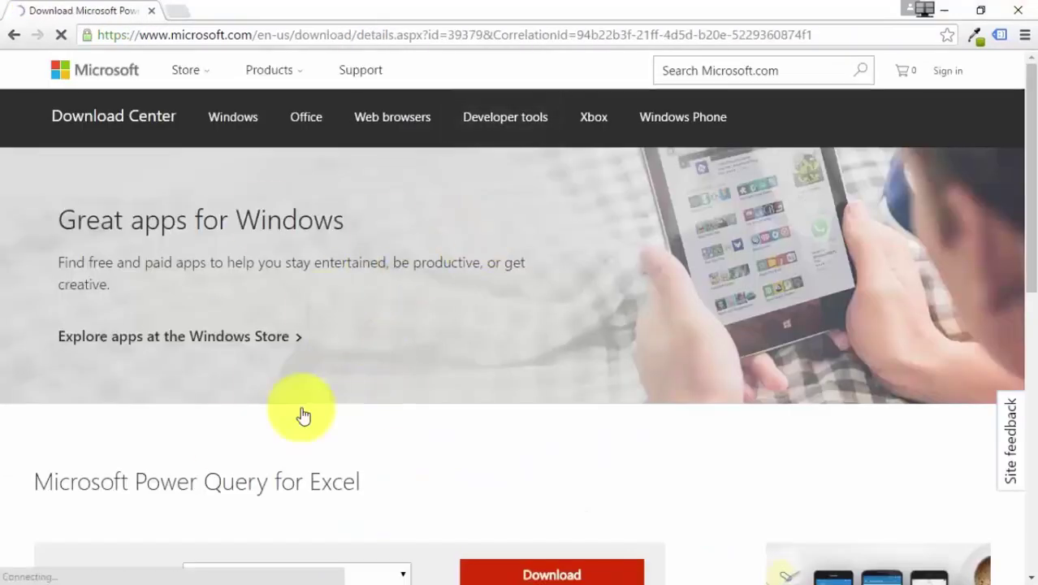
# Highlight the download page address up to id=39379.
pyautogui.click(483, 34)
pyautogui.click(482, 34)
pyautogui.moveTo(485, 34); pyautogui.dragTo(94, 34)
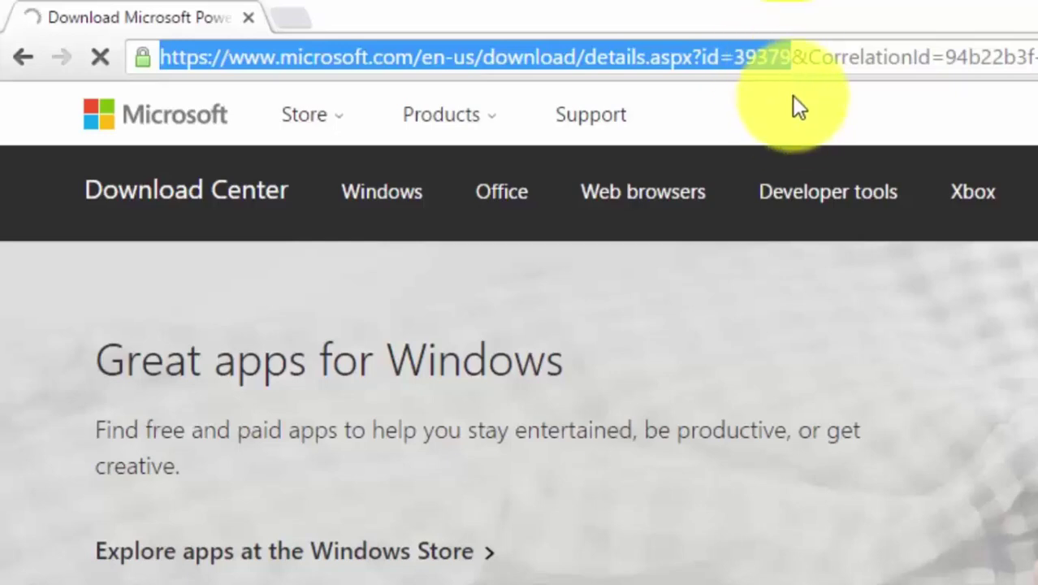
pyautogui.click(765, 241)
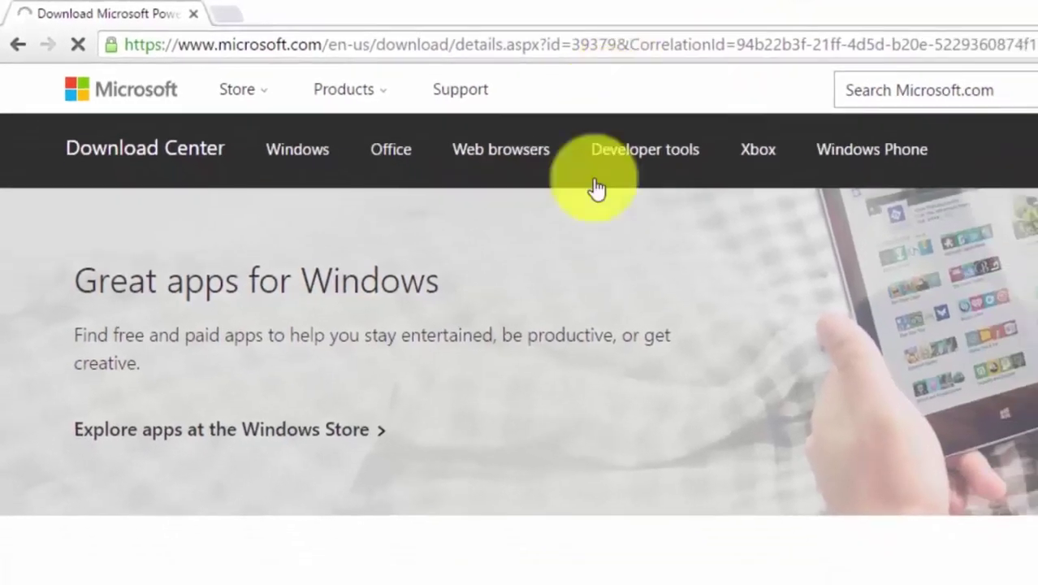
# Keep English as the download language.
pyautogui.scroll(-3, 597, 187)
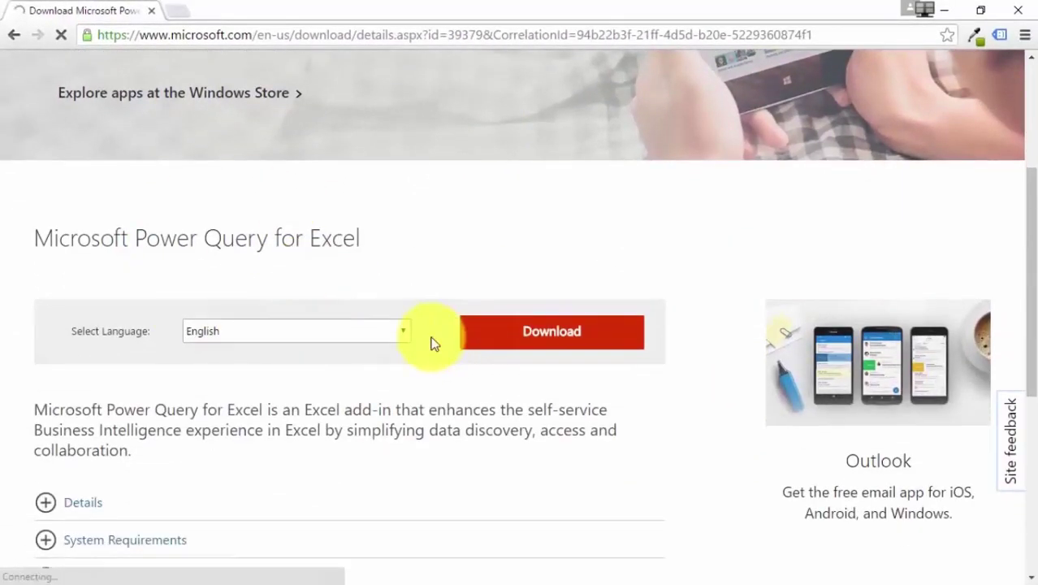
pyautogui.click(402, 331)
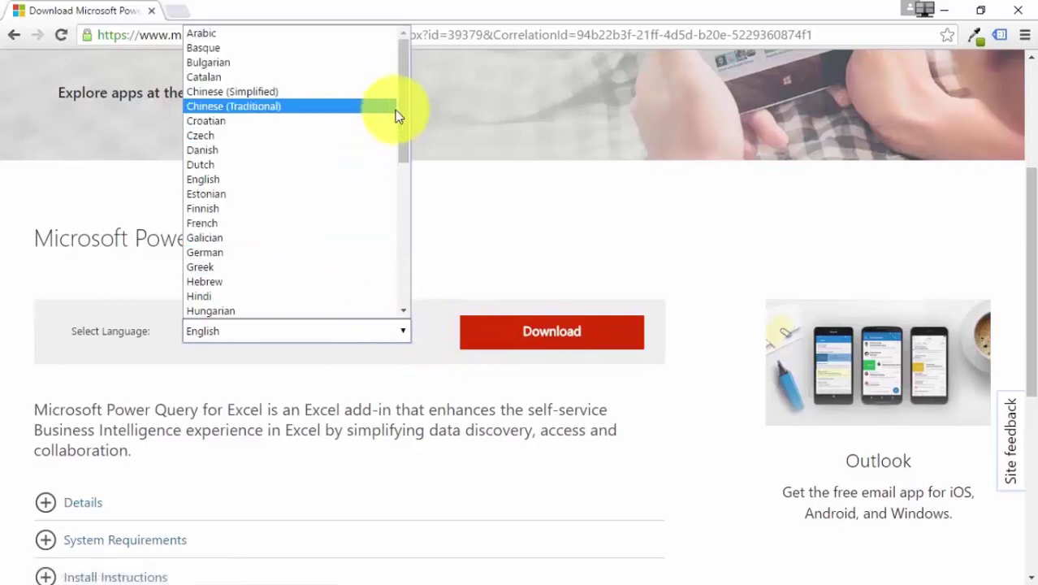
pyautogui.scroll(-7, 397, 208)
pyautogui.scroll(7, 341, 146)
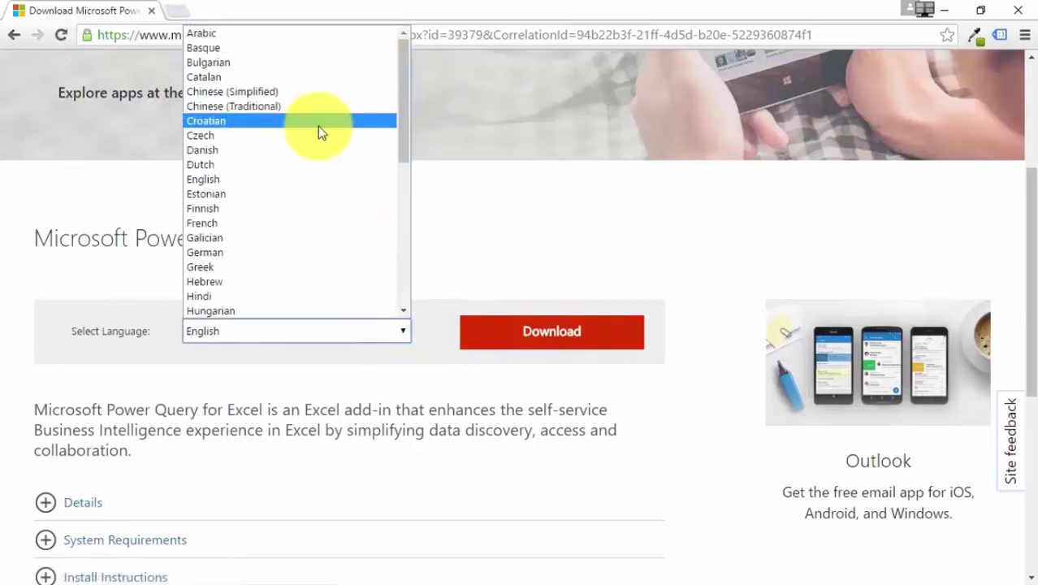
pyautogui.click(299, 178)
# Review the Details, System Requirements and Install Instructions sections, then start the download.
pyautogui.scroll(-1, 412, 344)
pyautogui.scroll(-1, 412, 344)
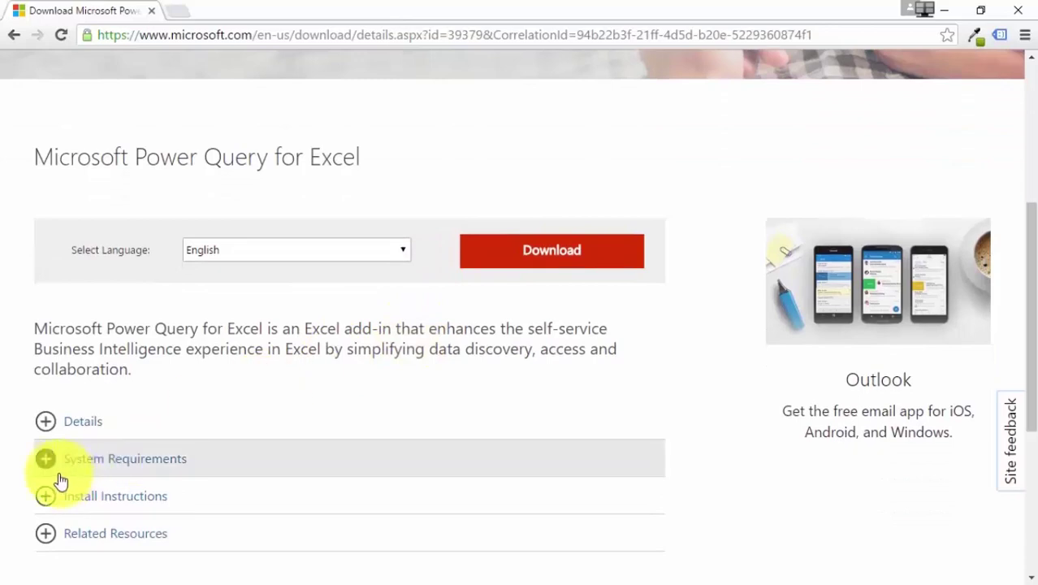
pyautogui.click(77, 422)
pyautogui.scroll(-3, 85, 273)
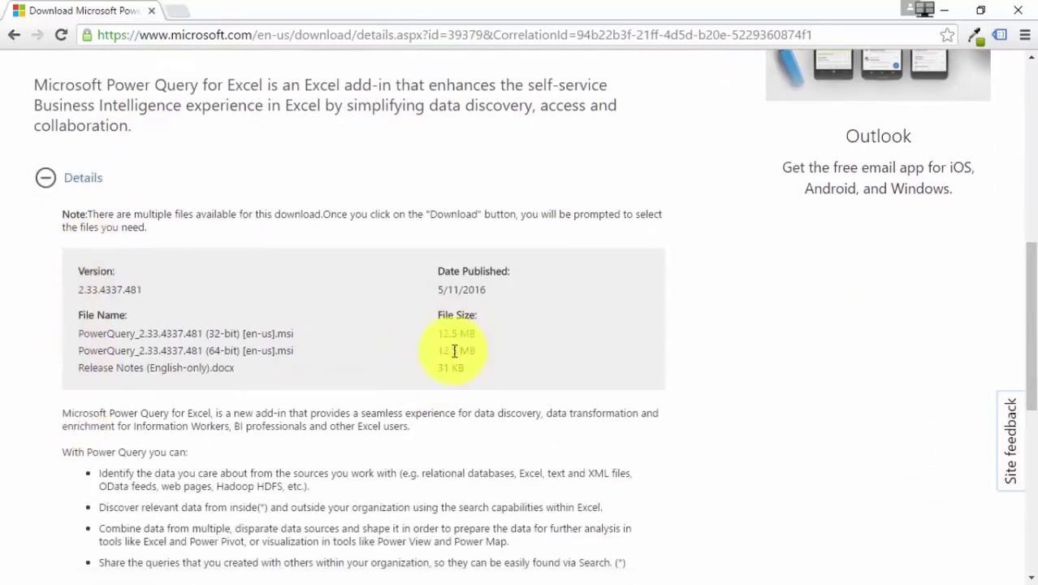
pyautogui.click(84, 182)
pyautogui.click(87, 224)
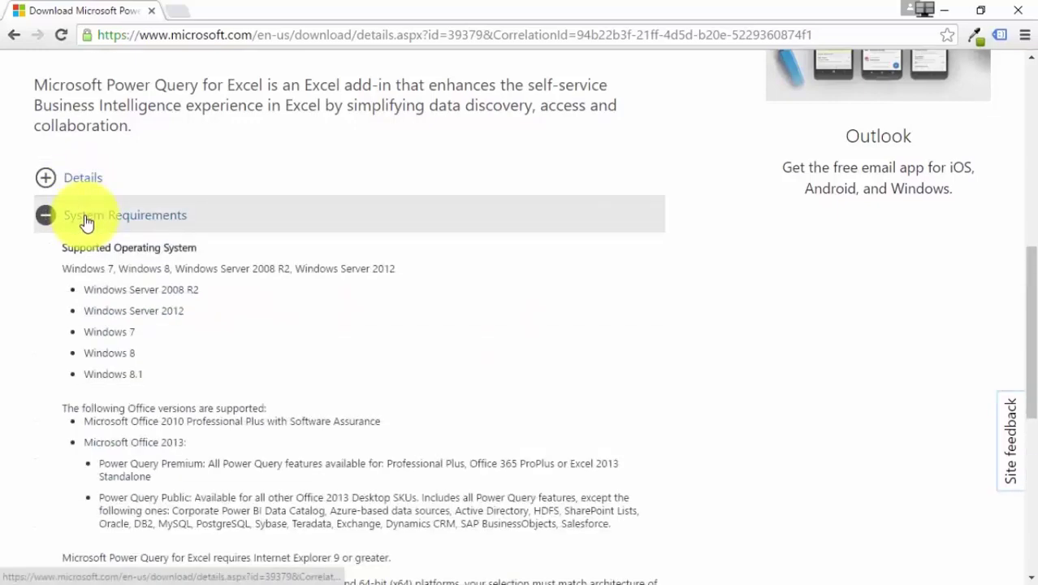
pyautogui.click(87, 221)
pyautogui.click(89, 261)
pyautogui.click(91, 260)
pyautogui.scroll(4, 134, 266)
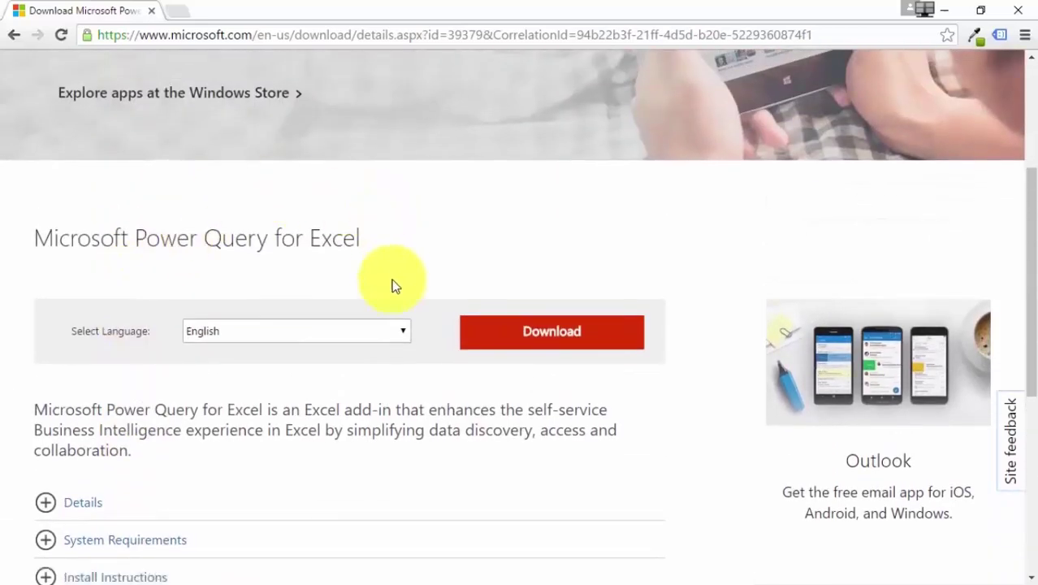
pyautogui.click(592, 344)
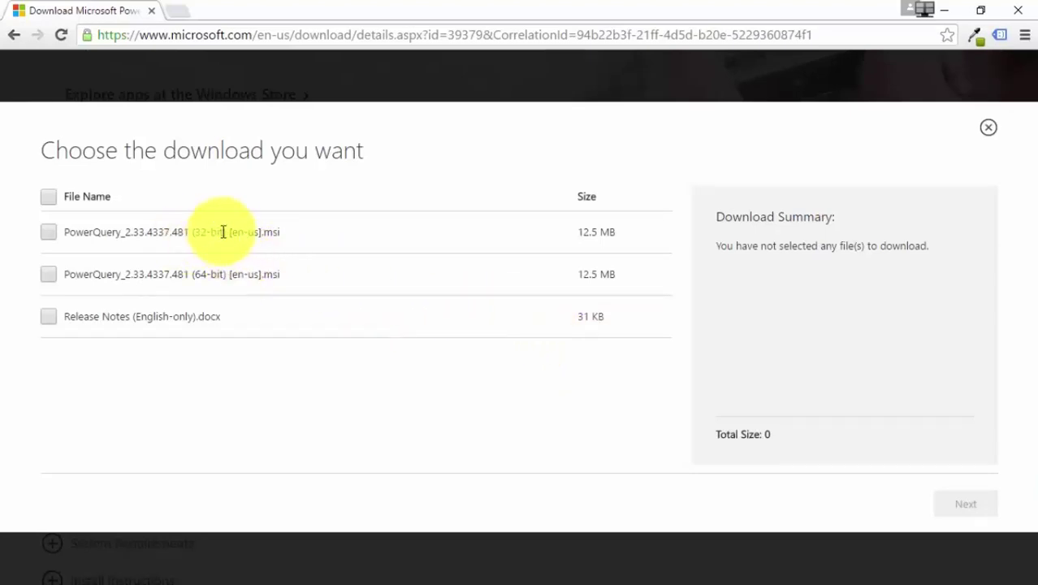
# Download the 32-bit PowerQuery .msi installer and run it from Chrome's download bar.
pyautogui.click(50, 233)
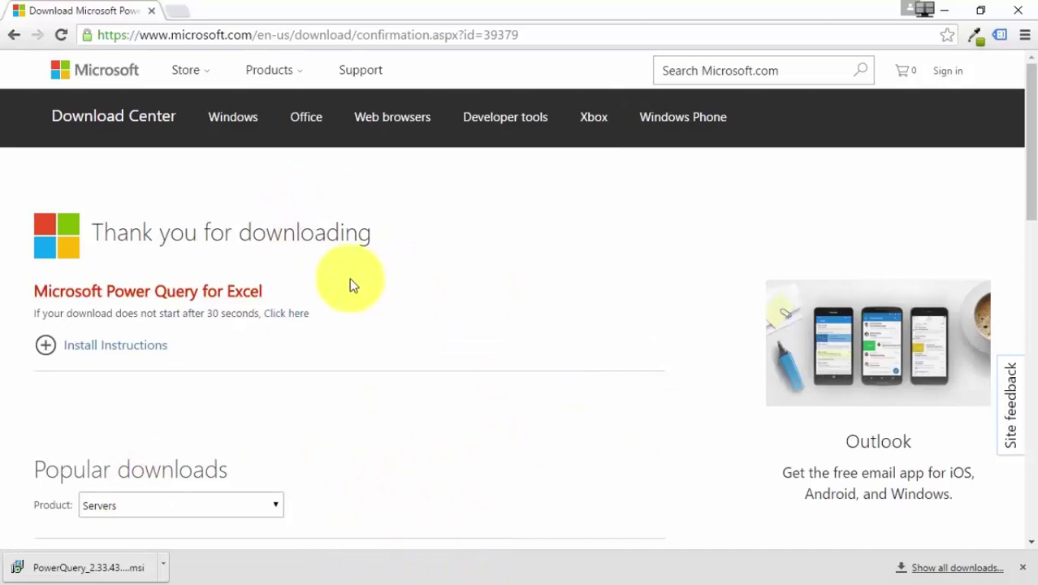
pyautogui.click(91, 573)
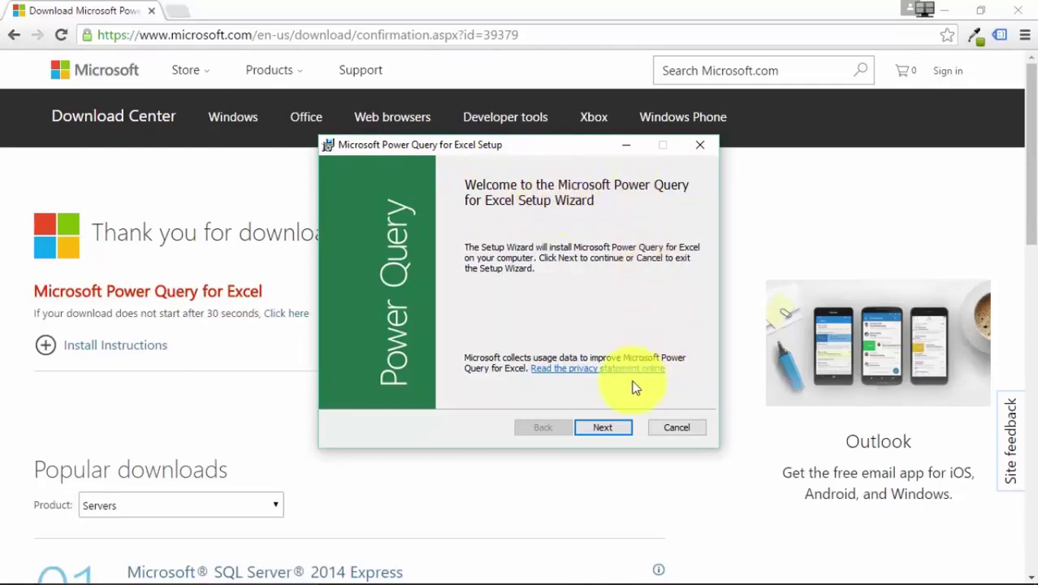
# Accept the license terms, keep the default Program Files folder, and install Power Query.
pyautogui.click(619, 426)
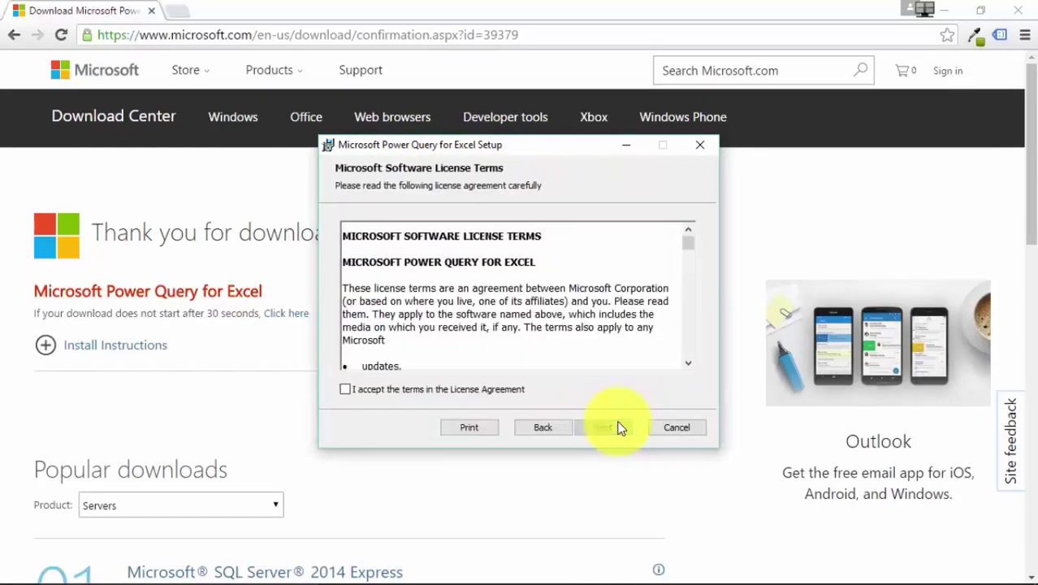
pyautogui.moveTo(690, 245); pyautogui.dragTo(685, 366)
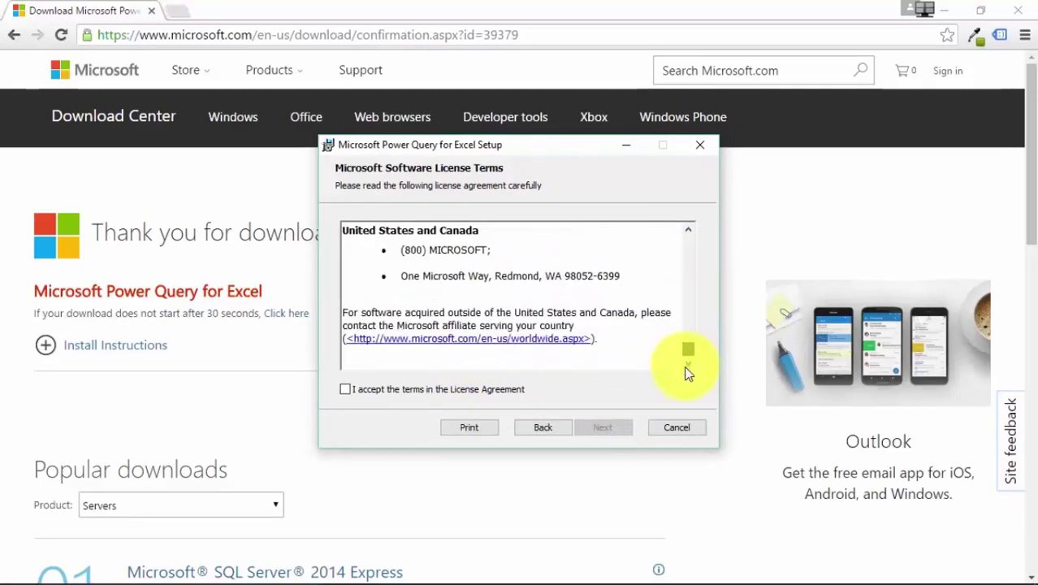
pyautogui.click(353, 390)
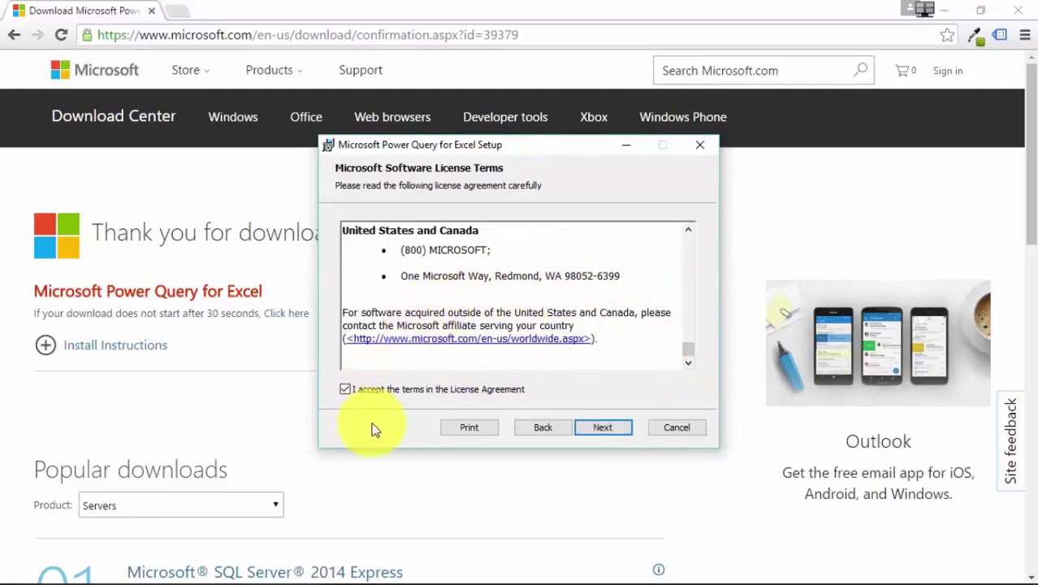
pyautogui.click(619, 429)
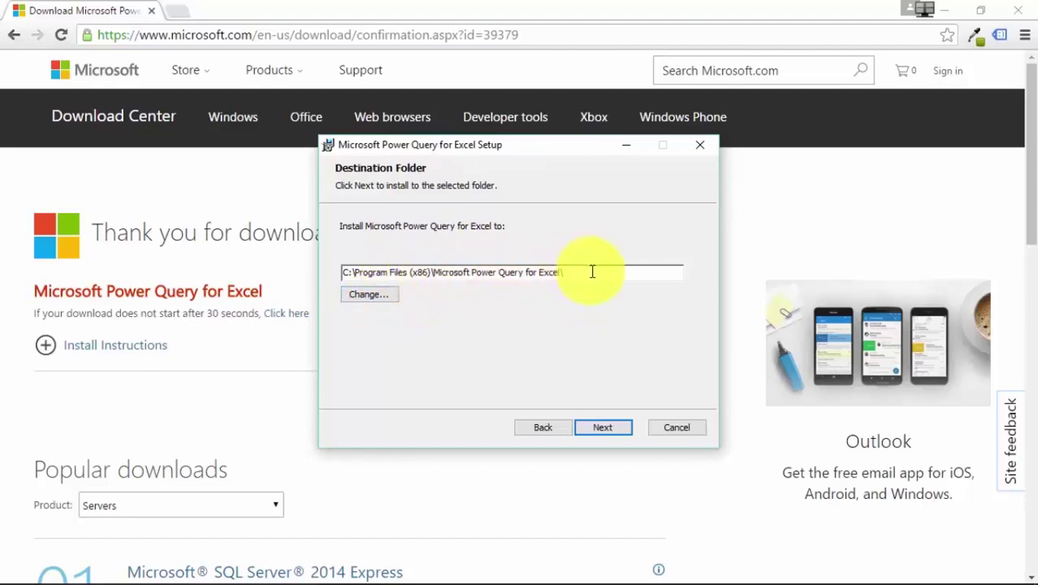
pyautogui.click(615, 425)
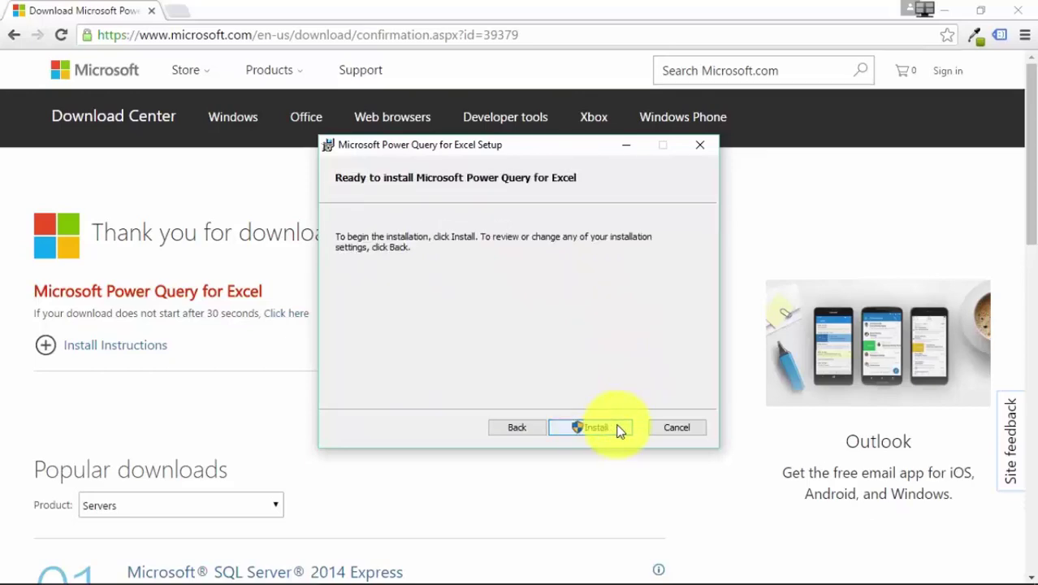
pyautogui.click(597, 427)
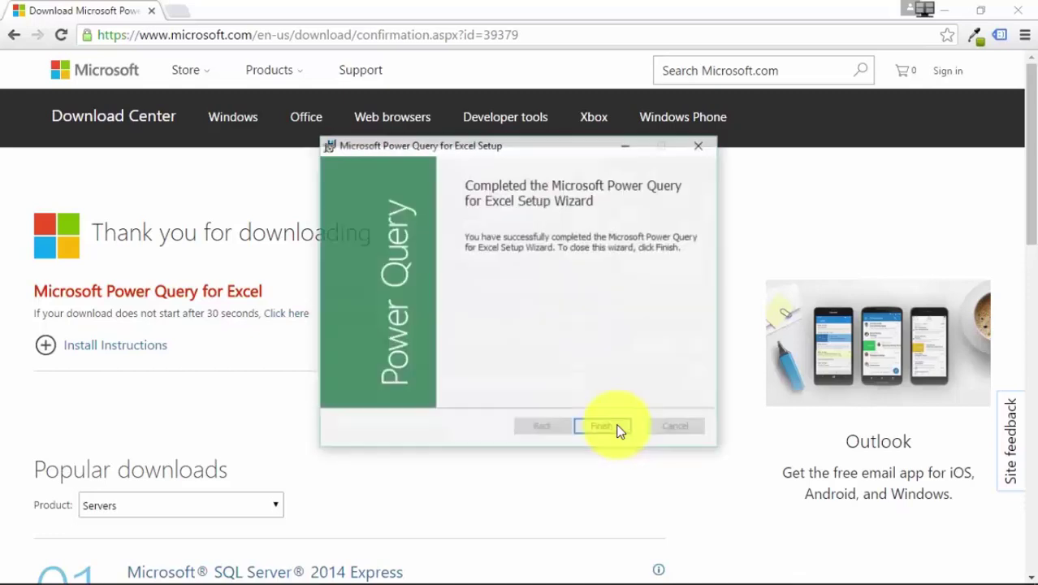
# Finish the setup wizard and show the new Power Query tab in Excel's ribbon.
pyautogui.click(615, 423)
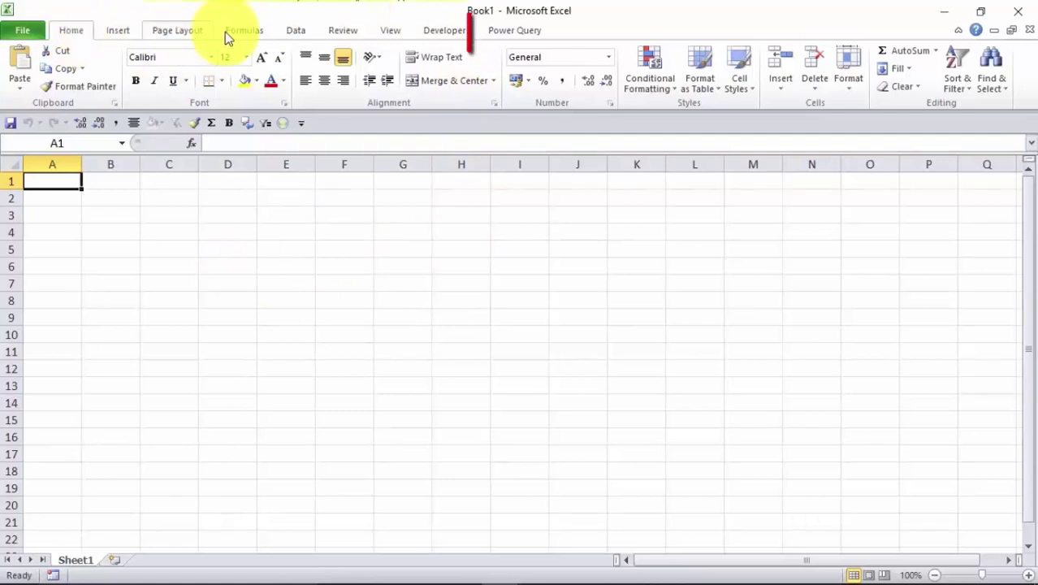
pyautogui.click(512, 33)
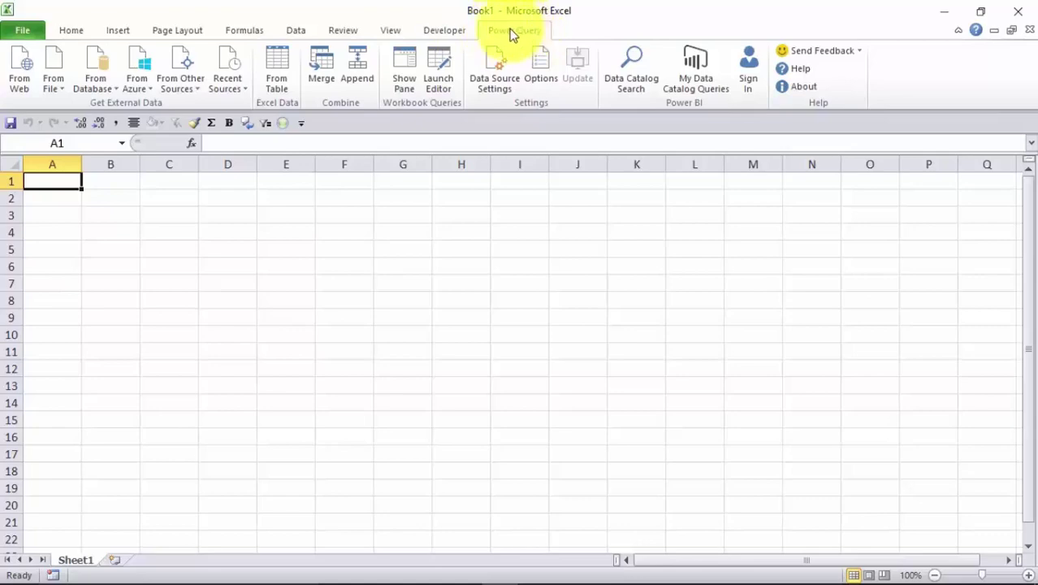
# In Excel Options, manage COM Add-ins and confirm Microsoft Power Query for Excel is ticked.
pyautogui.click(19, 30)
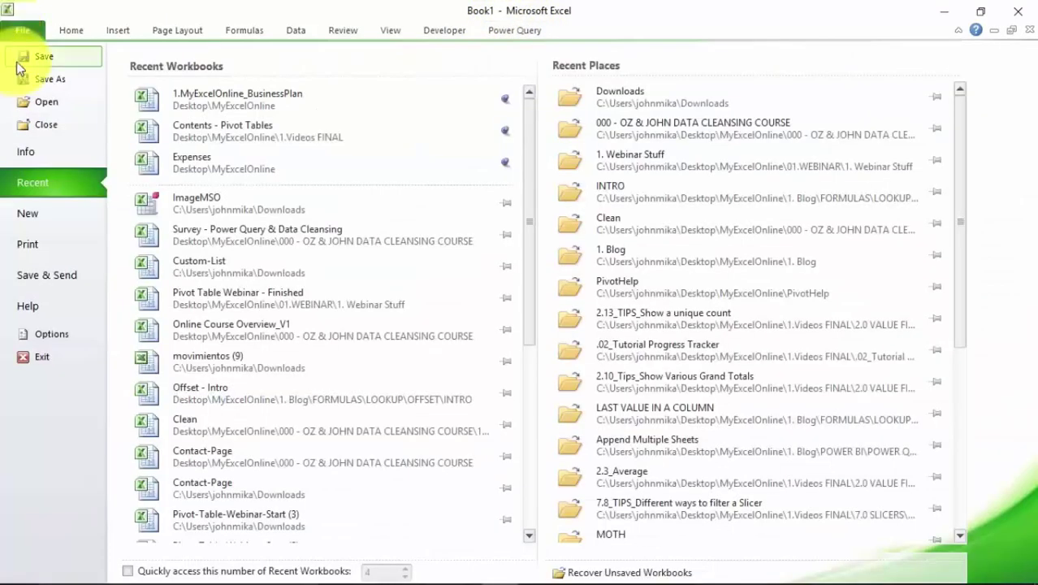
pyautogui.click(49, 334)
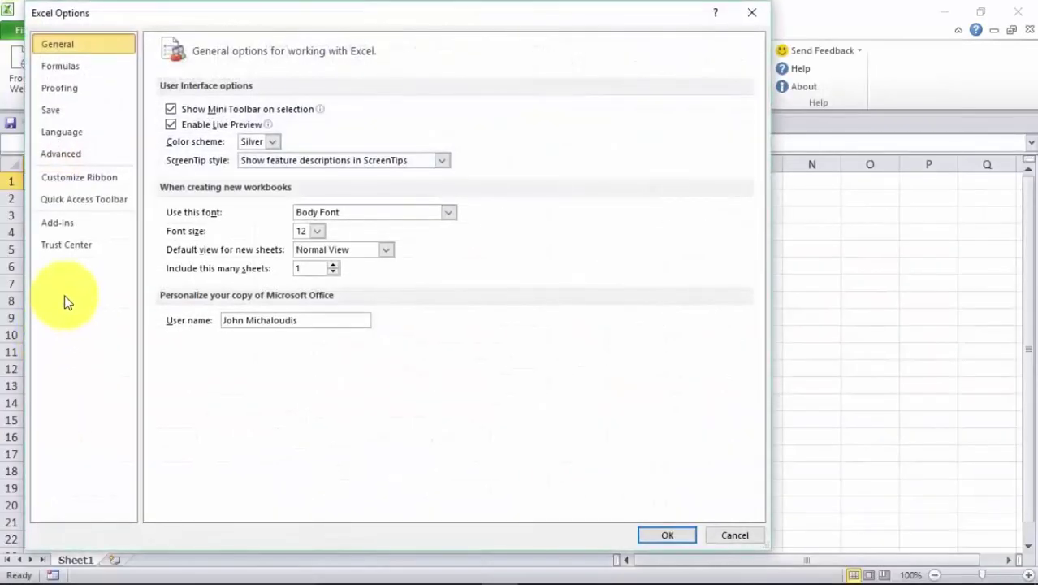
pyautogui.click(67, 223)
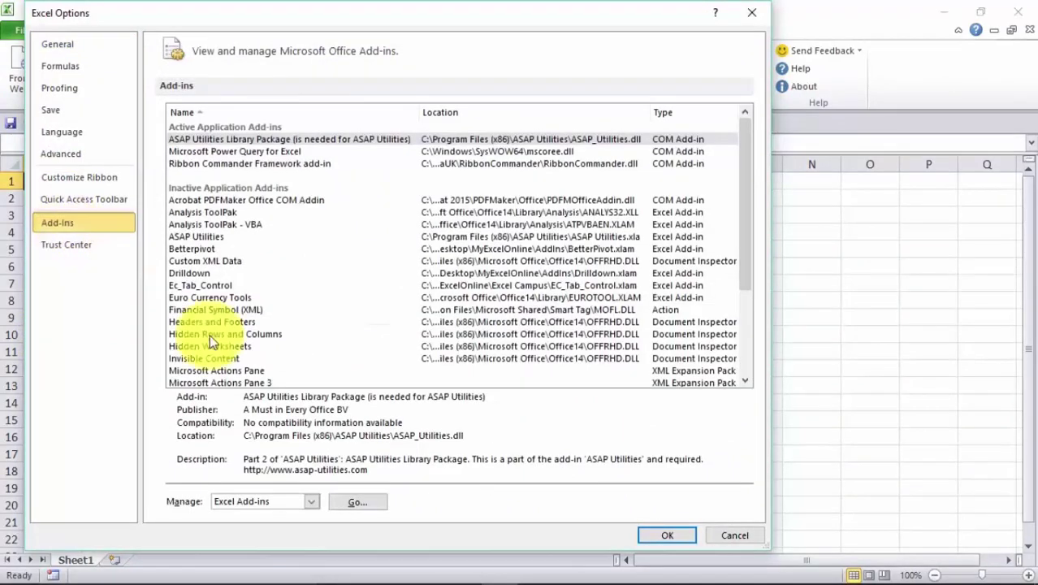
pyautogui.click(310, 501)
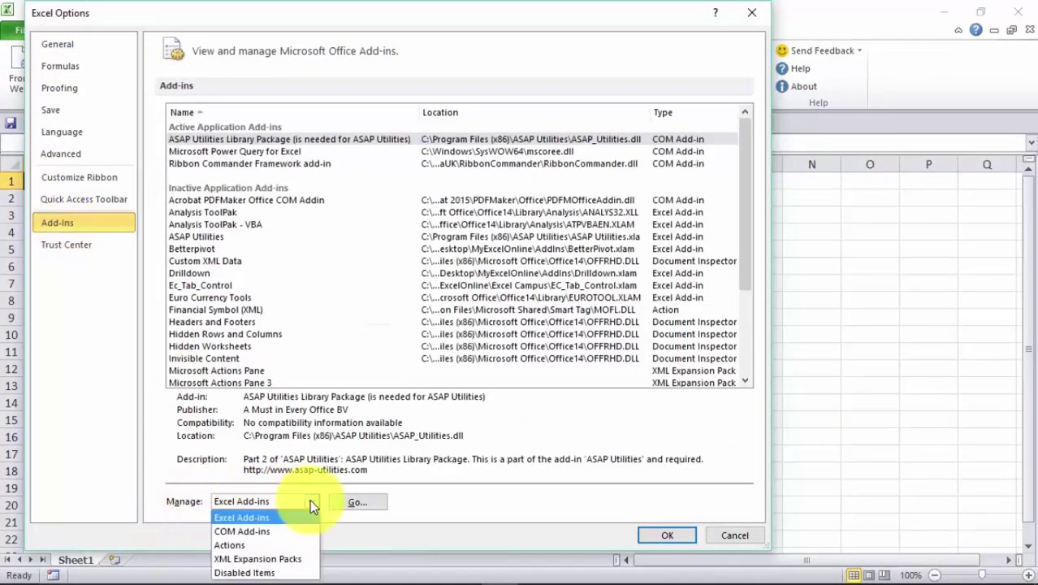
pyautogui.click(290, 530)
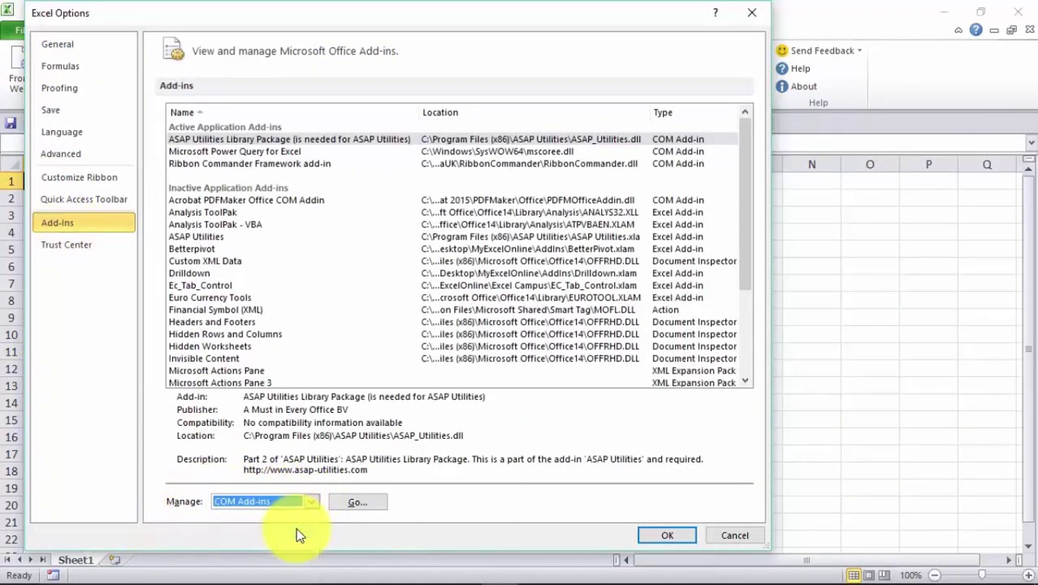
pyautogui.click(356, 504)
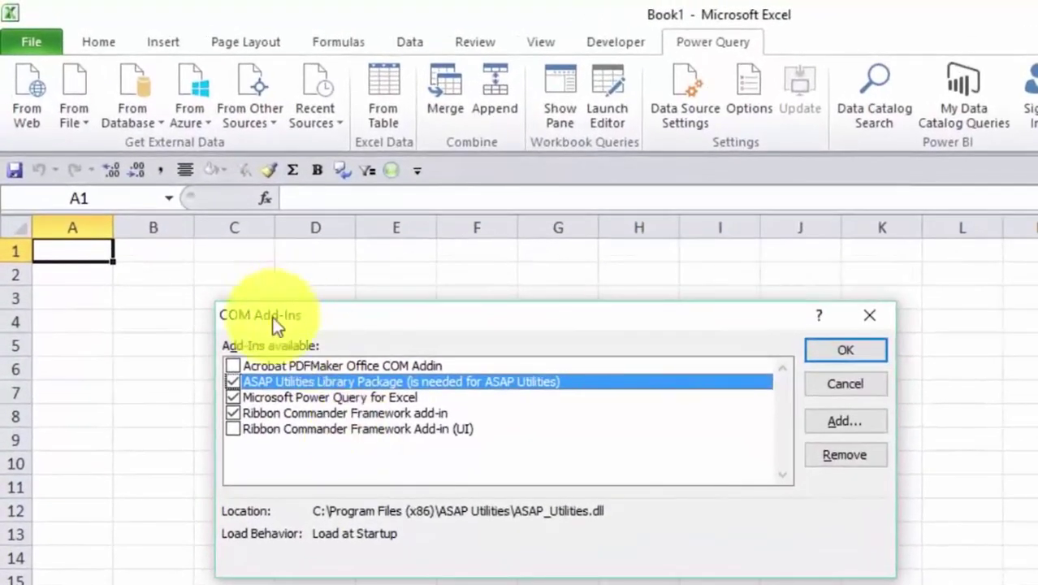
pyautogui.click(231, 397)
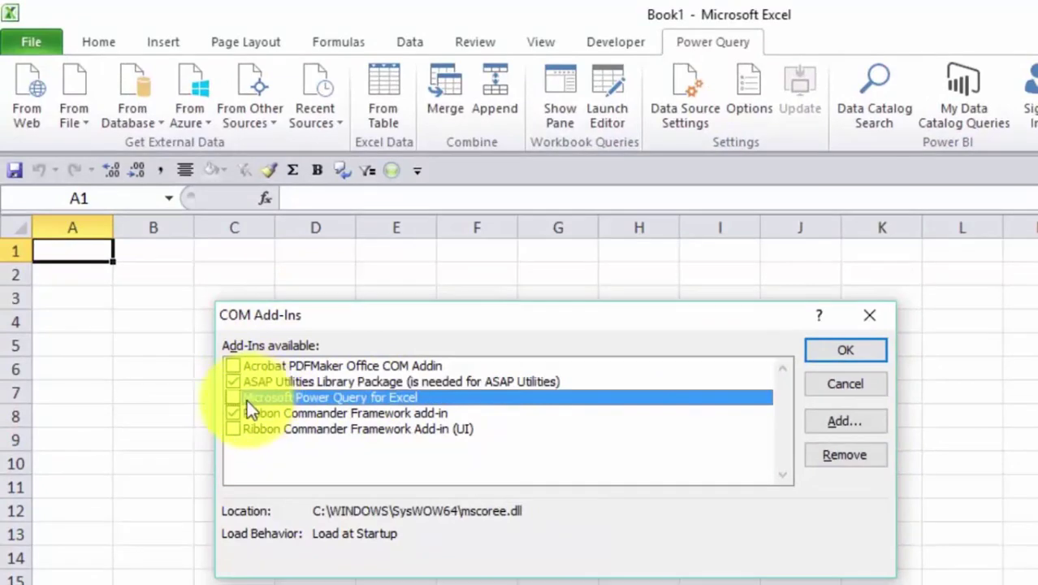
pyautogui.click(235, 399)
pyautogui.click(845, 359)
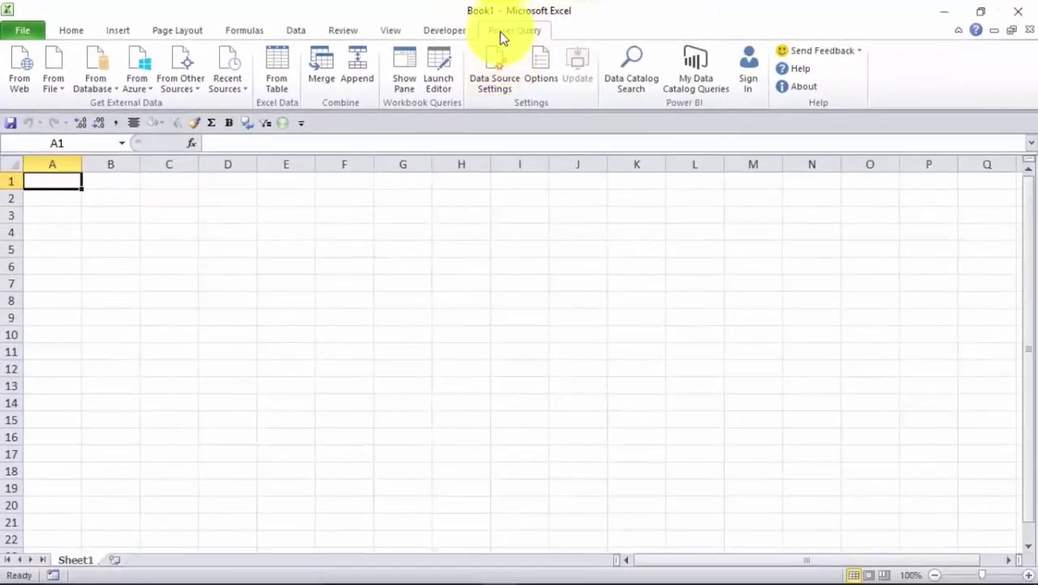